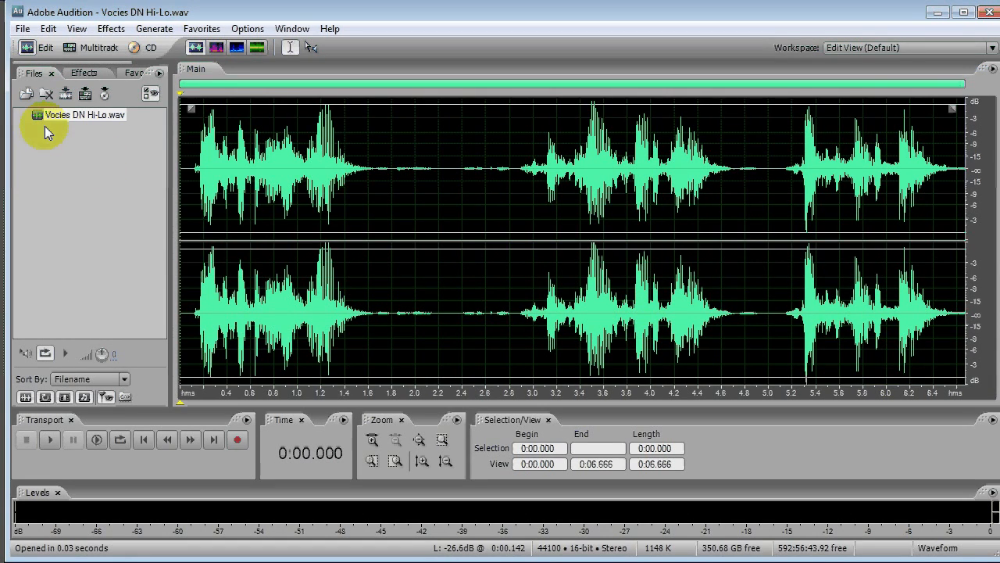
- Play the original voice recording from near its start
{"action": "left_click", "coordinate": [191, 210]}
{"action": "key", "text": "space"}
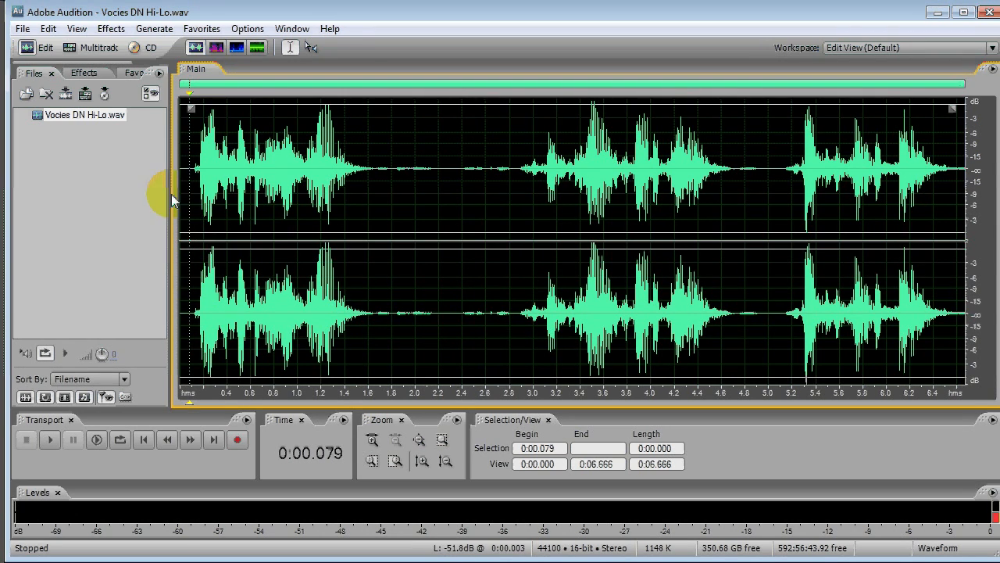
- Start the Hard Limiting effect on the recording and set its maximum amplitude limit to 0 dB
{"action": "left_click", "coordinate": [108, 31]}
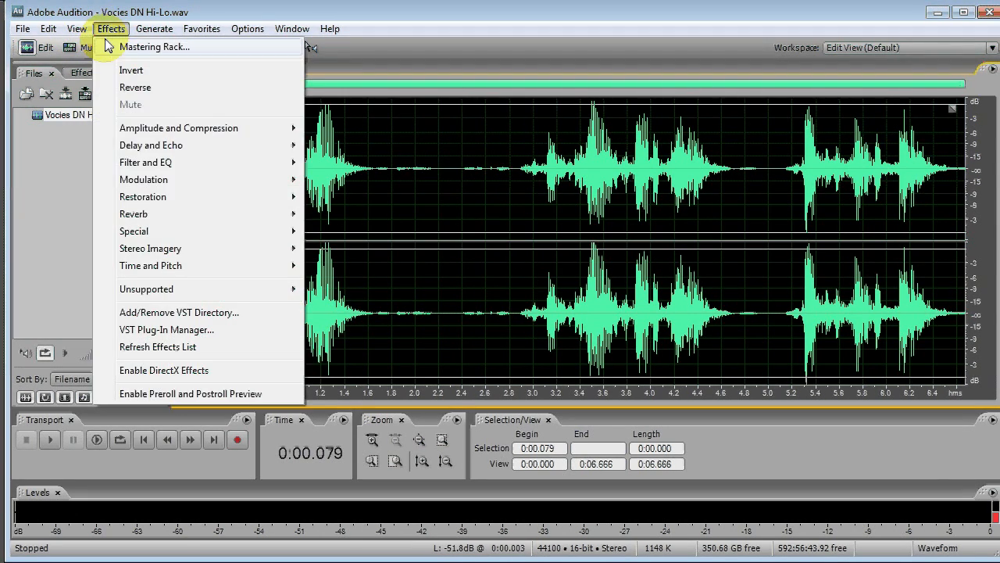
{"action": "mouse_move", "coordinate": [102, 128]}
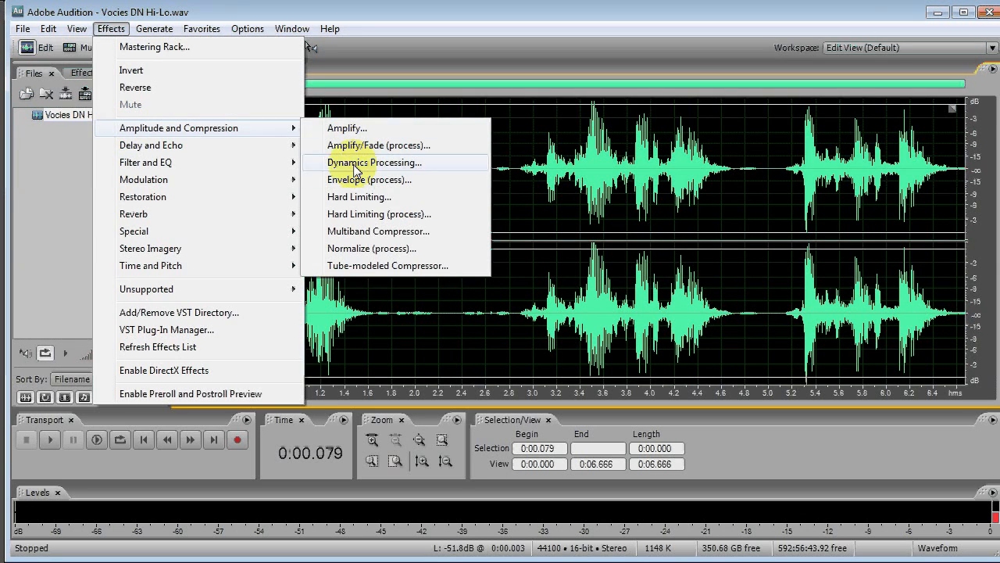
{"action": "left_click", "coordinate": [349, 199]}
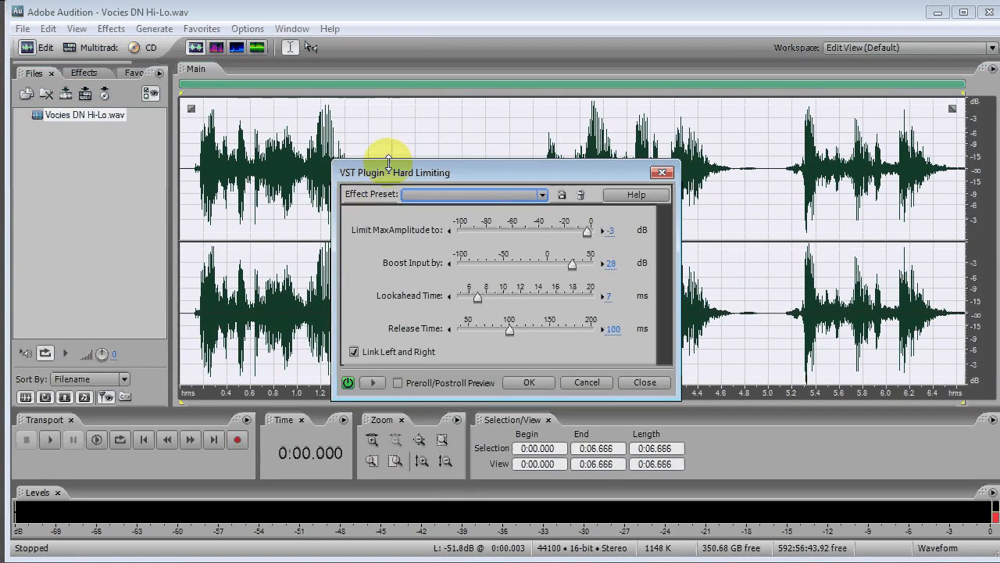
{"action": "left_click_drag", "start_coordinate": [469, 168], "coordinate": [457, 353]}
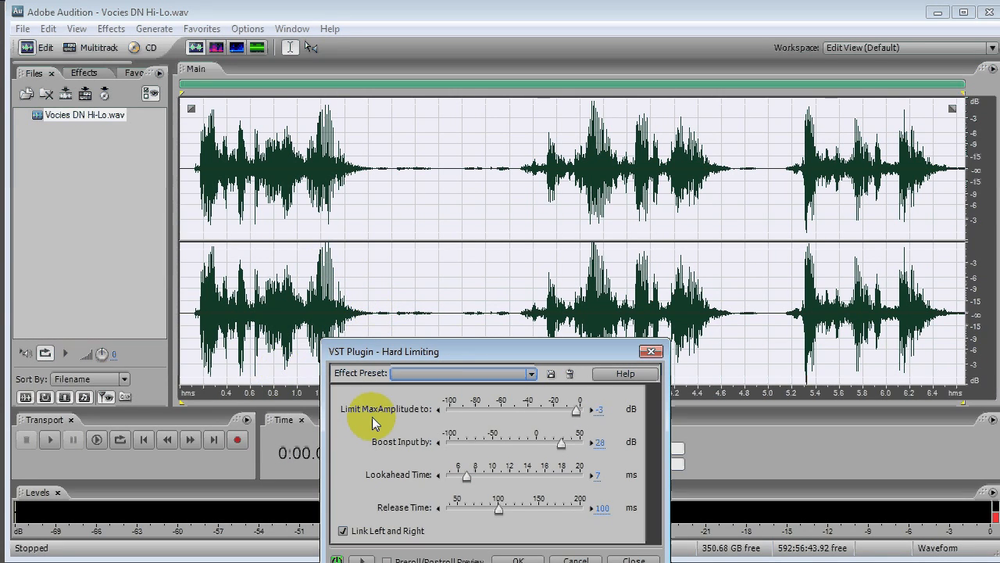
{"action": "left_click", "coordinate": [598, 409]}
{"action": "type", "text": "0"}
{"action": "key", "text": "Return"}
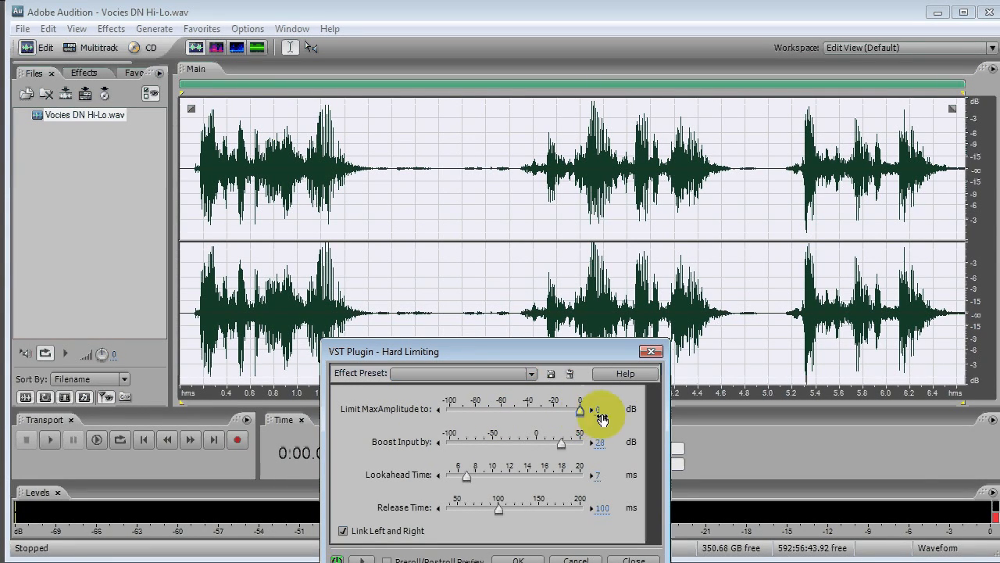
{"action": "mouse_move", "coordinate": [601, 418]}
{"action": "left_mouse_down"}
{"action": "mouse_move", "coordinate": [629, 418]}
{"action": "mouse_move", "coordinate": [560, 418]}
{"action": "mouse_move", "coordinate": [606, 415]}
{"action": "left_mouse_up"}
{"action": "left_click", "coordinate": [606, 415]}
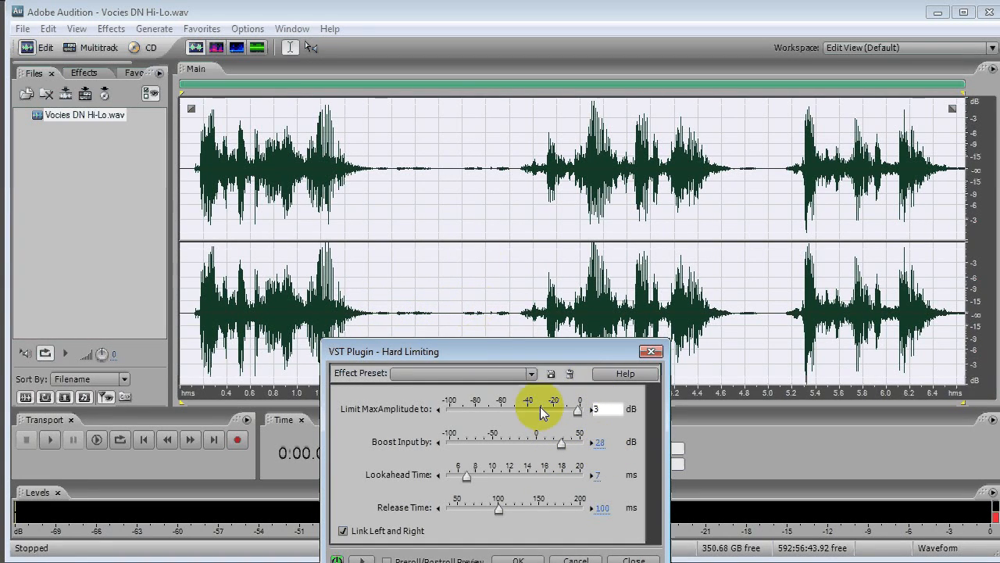
- Preview Hard Limiting with a 32 dB input boost and a 7.10 ms lookahead time, then cancel the effect
{"action": "left_click", "coordinate": [599, 443]}
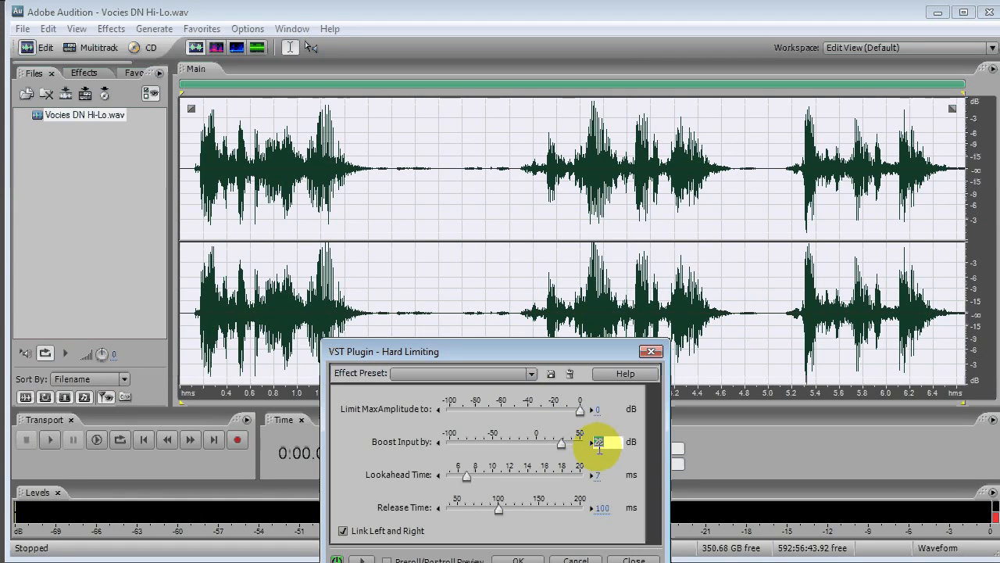
{"action": "type", "text": "32"}
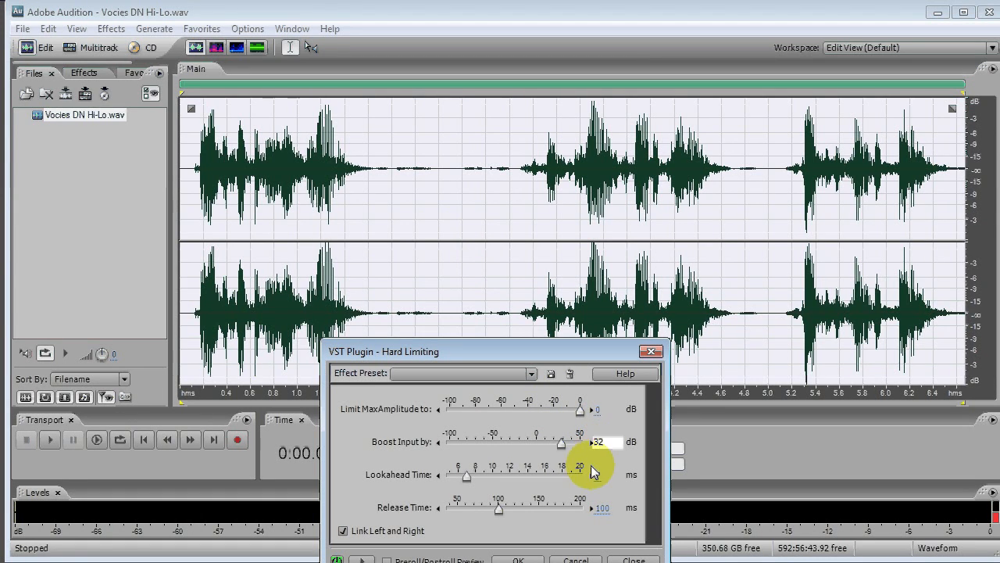
{"action": "left_click", "coordinate": [467, 477]}
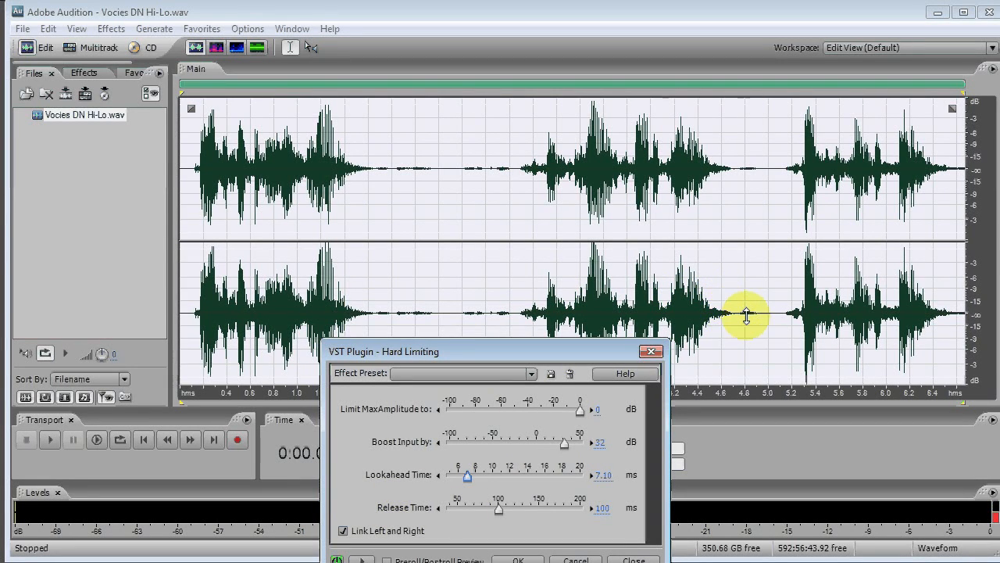
{"action": "left_click", "coordinate": [361, 560]}
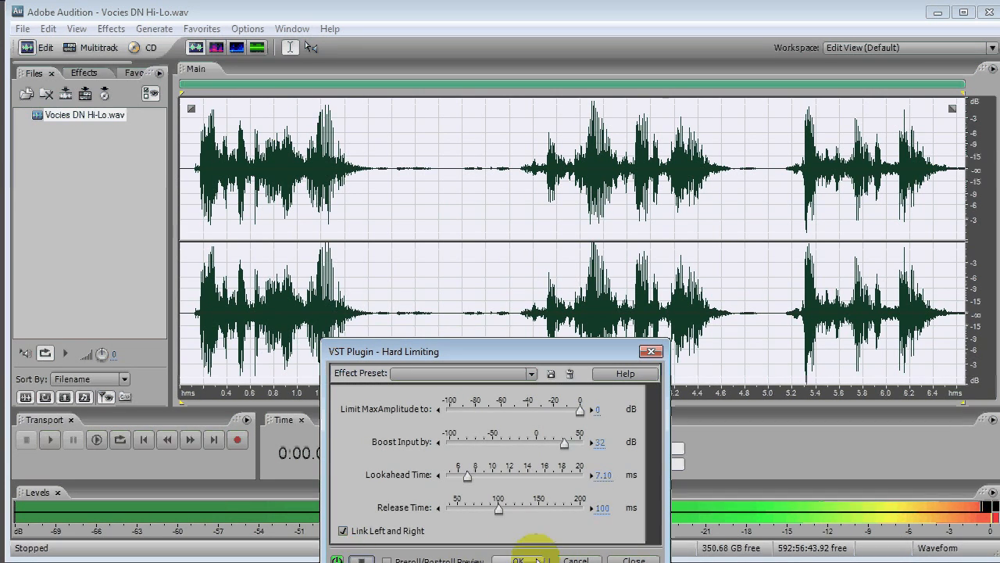
{"action": "left_click", "coordinate": [576, 560]}
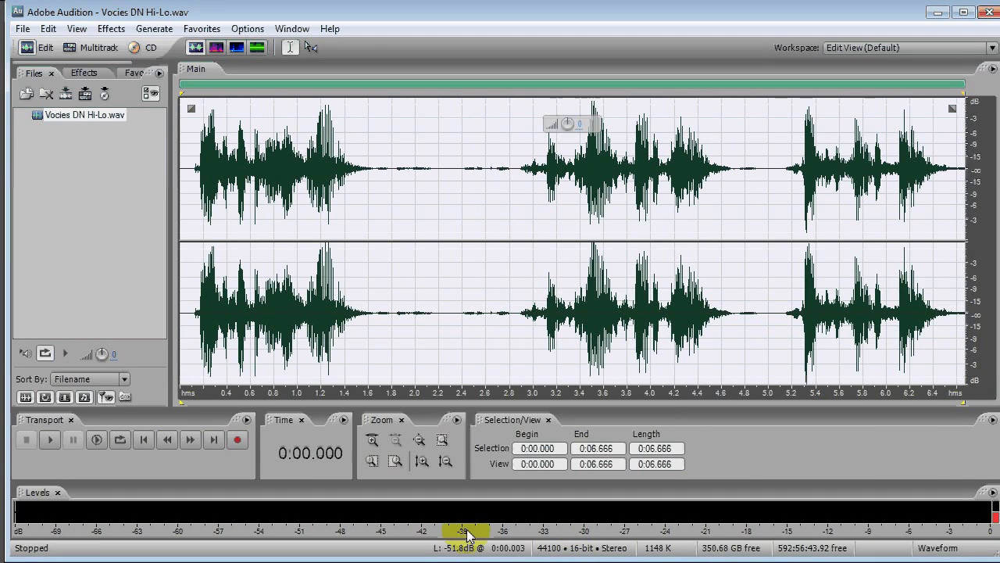
- Examine the lower frequencies of the unprocessed recording in the spectral frequency display, and return to the waveform display
{"action": "left_click", "coordinate": [216, 48]}
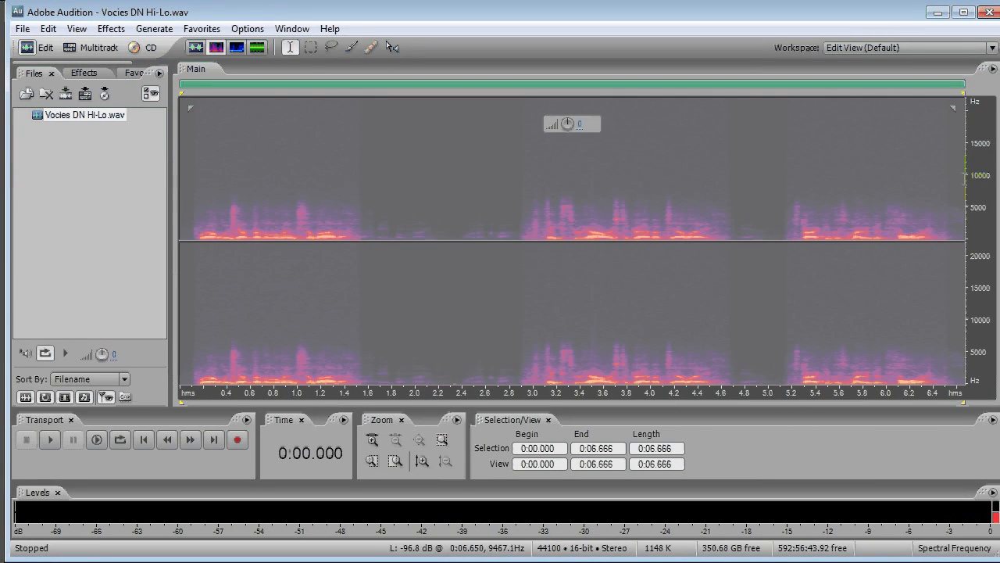
{"action": "left_click", "coordinate": [863, 175]}
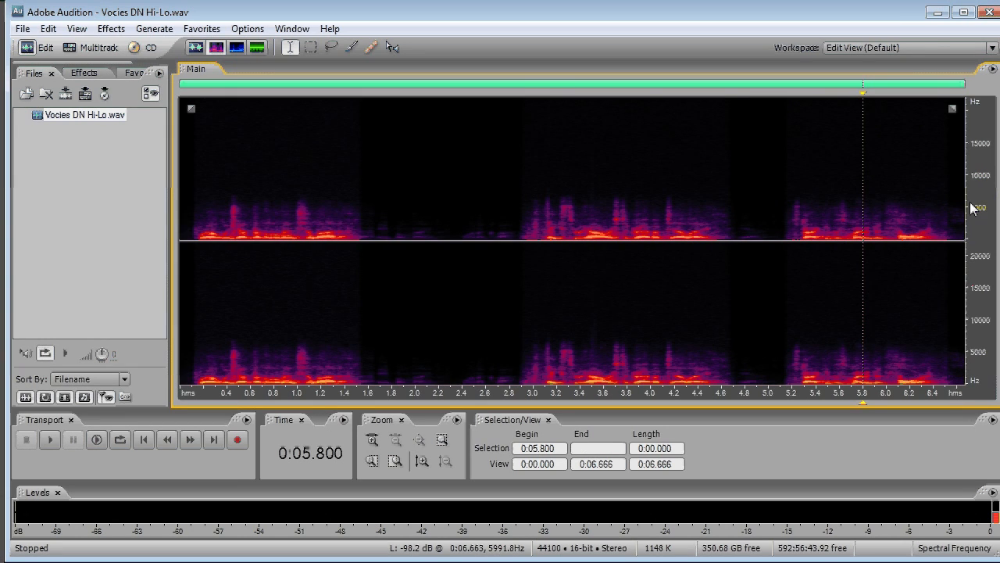
{"action": "scroll", "coordinate": [974, 207], "scroll_direction": "up", "scroll_amount": 3}
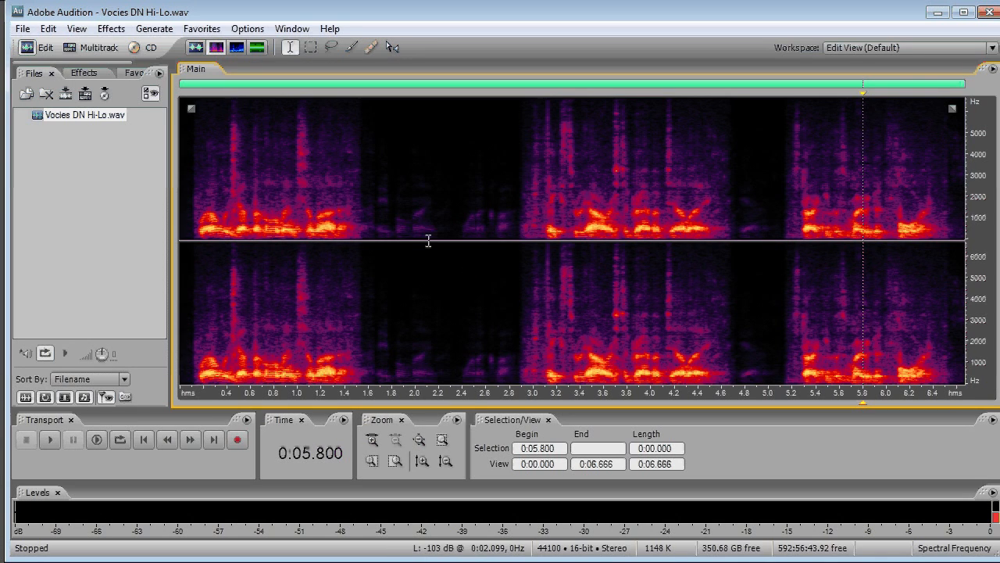
{"action": "left_click", "coordinate": [196, 47]}
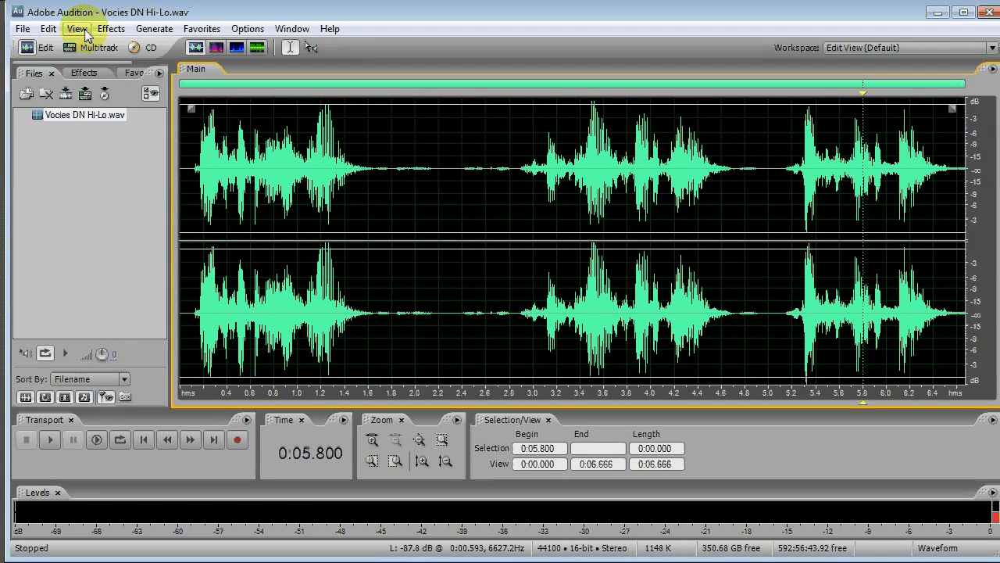
- Apply Hard Limiting to the whole recording with a -3 dB maximum amplitude and 28 dB input boost, and play the result from the beginning
{"action": "left_click", "coordinate": [110, 29]}
{"action": "mouse_move", "coordinate": [135, 130]}
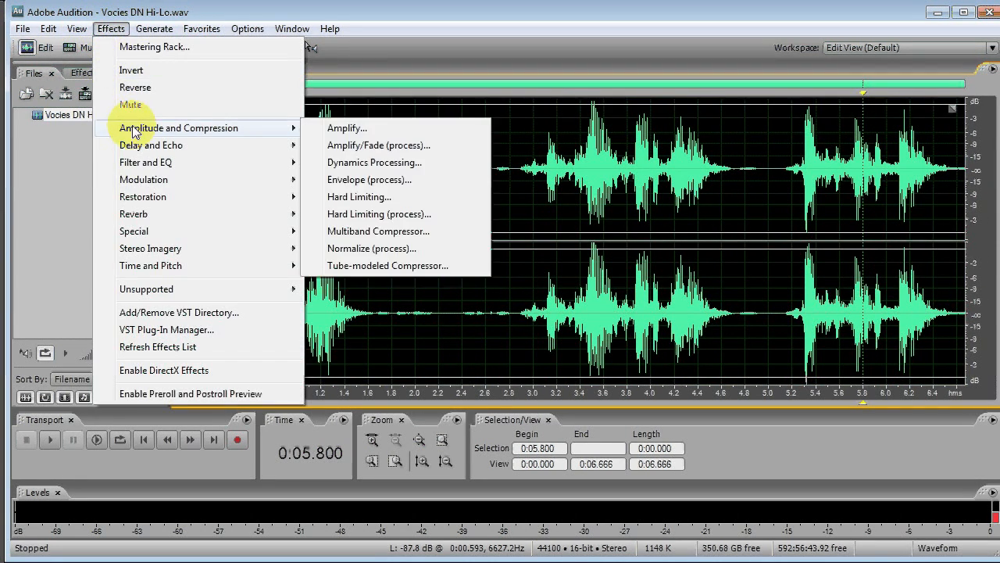
{"action": "left_click", "coordinate": [342, 198]}
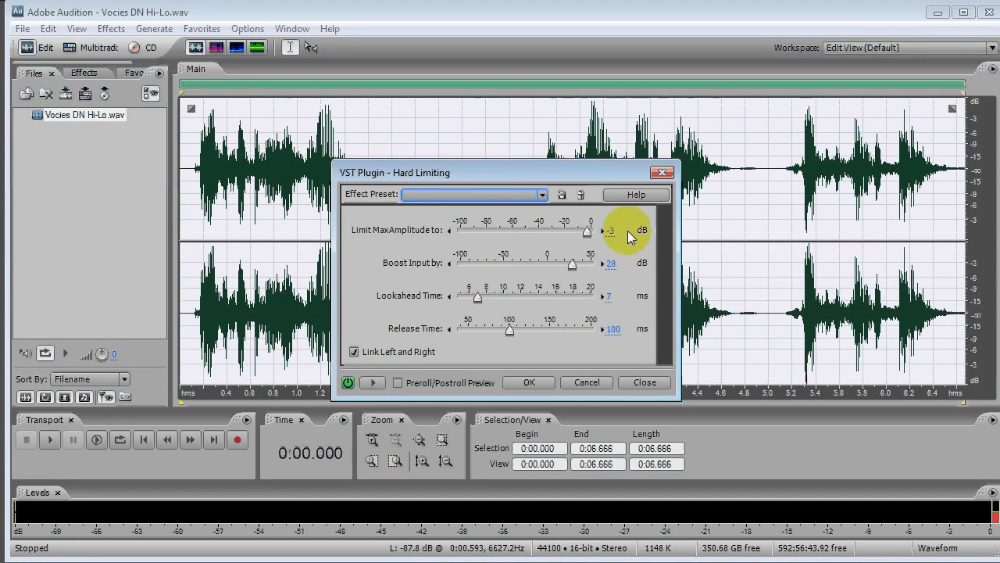
{"action": "left_click", "coordinate": [534, 383]}
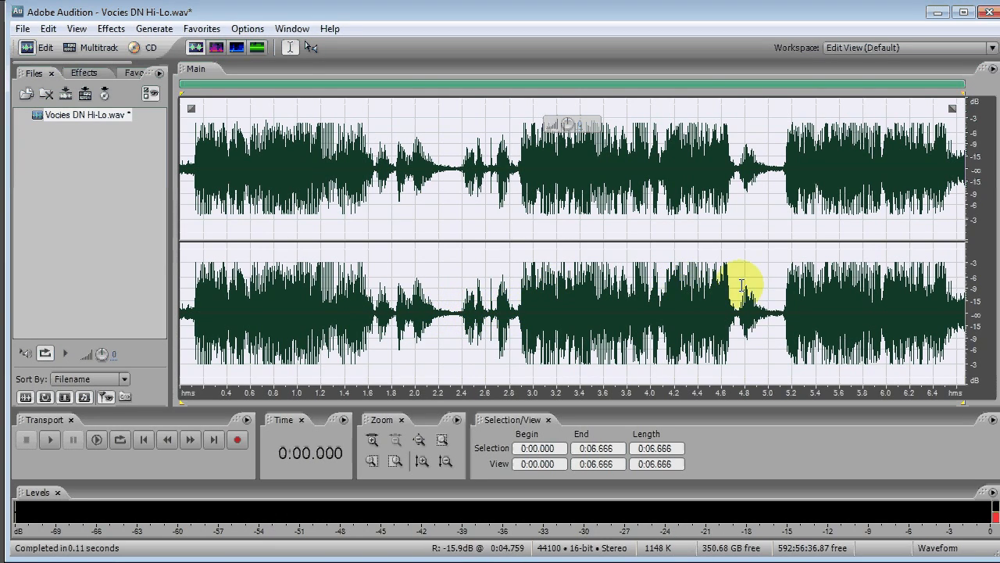
{"action": "left_click", "coordinate": [181, 237]}
{"action": "key", "text": "space"}
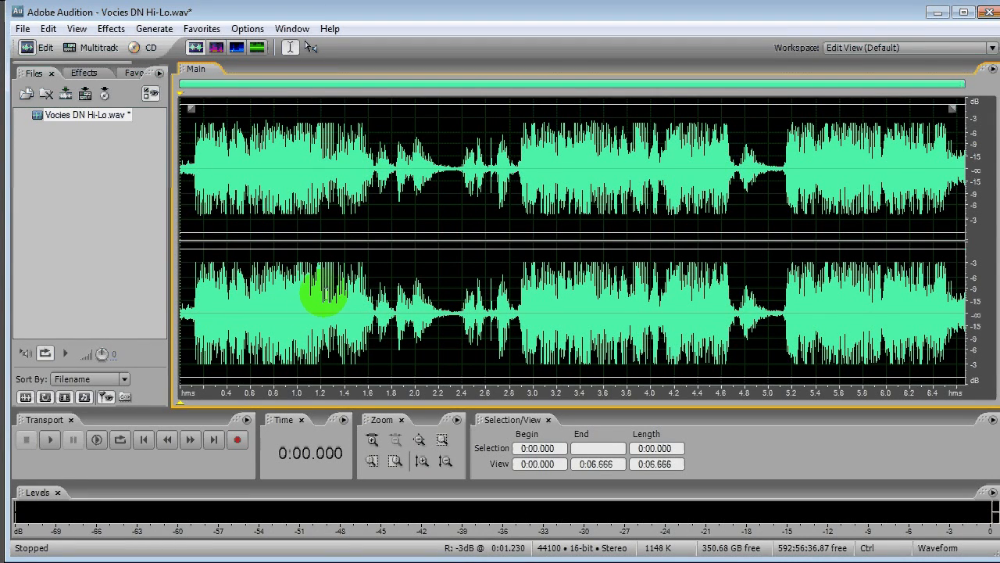
- Undo and redo the hard limiting to compare the waveform before and after processing
{"action": "key", "text": "ctrl+z"}
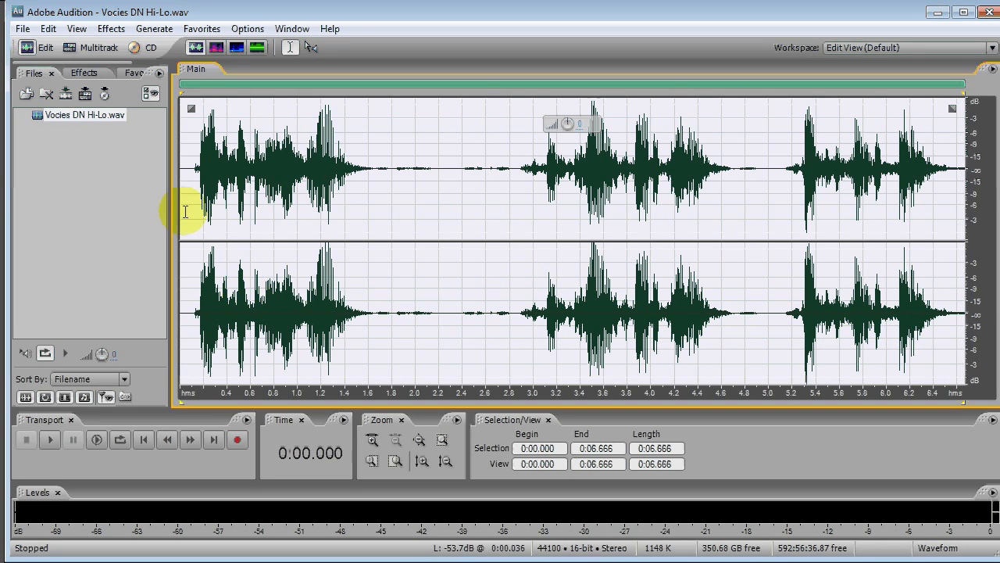
{"action": "left_click", "coordinate": [48, 29]}
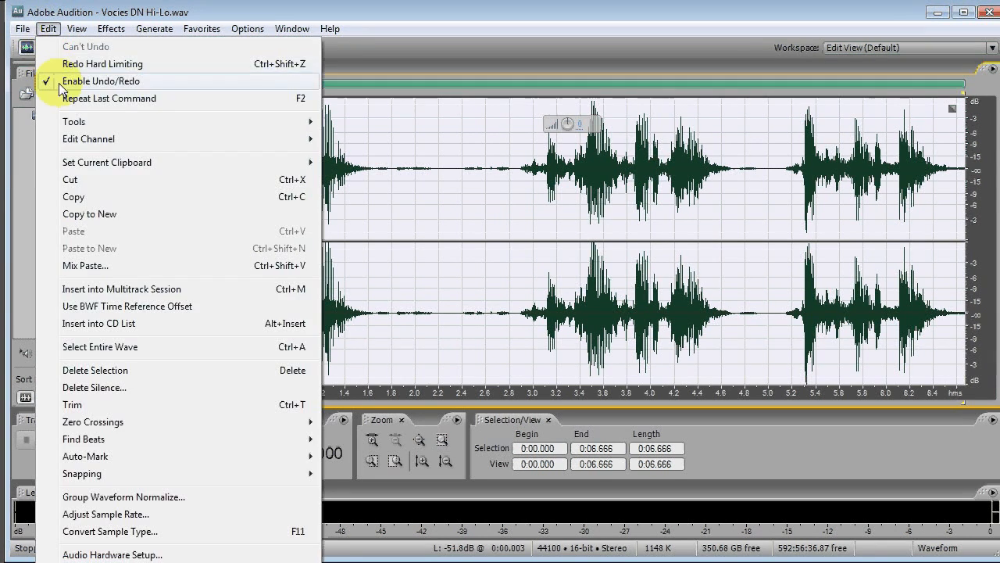
{"action": "left_click", "coordinate": [86, 64]}
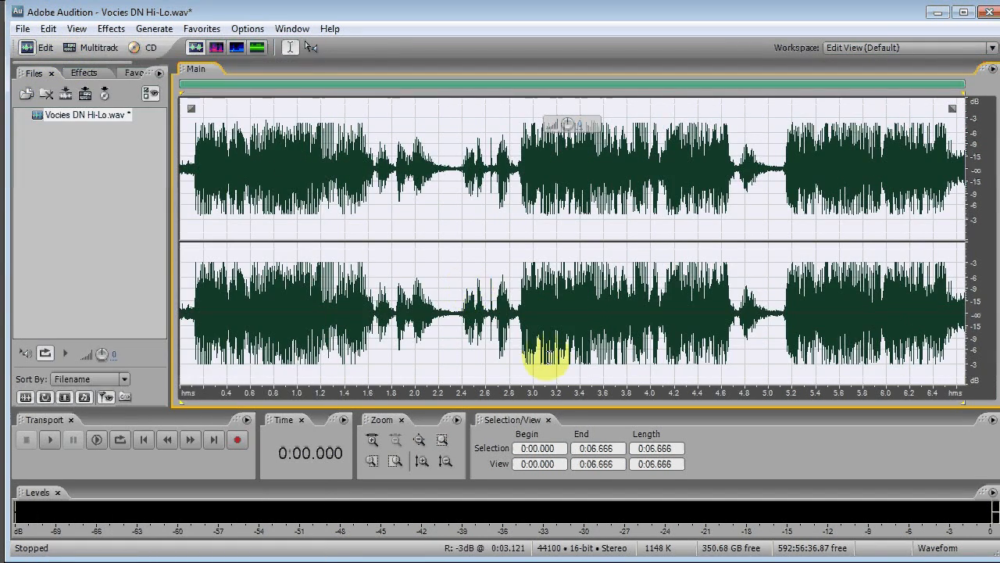
- Play the opening of the limited recording from near its start and stop playback
{"action": "left_click", "coordinate": [190, 307]}
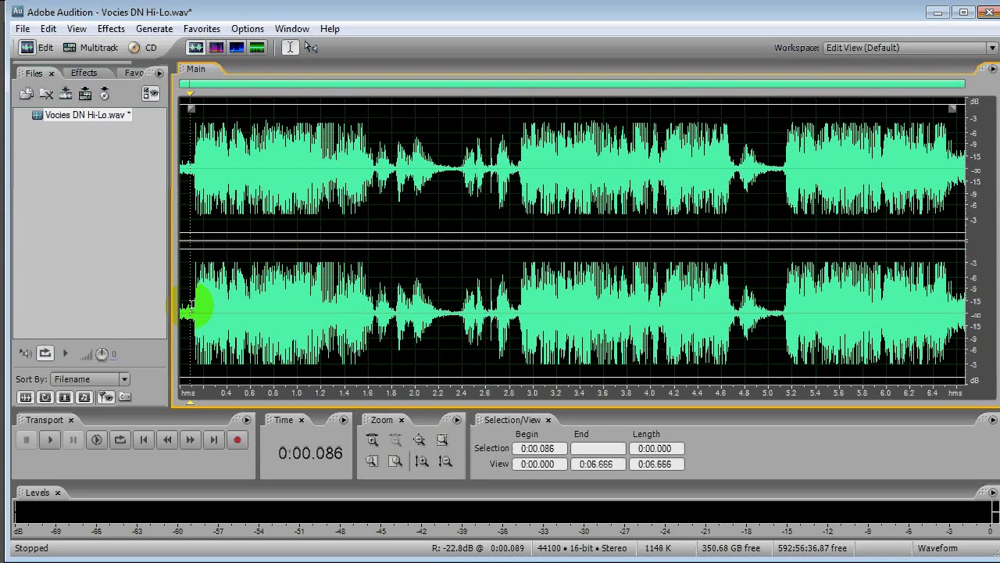
{"action": "key", "text": "space"}
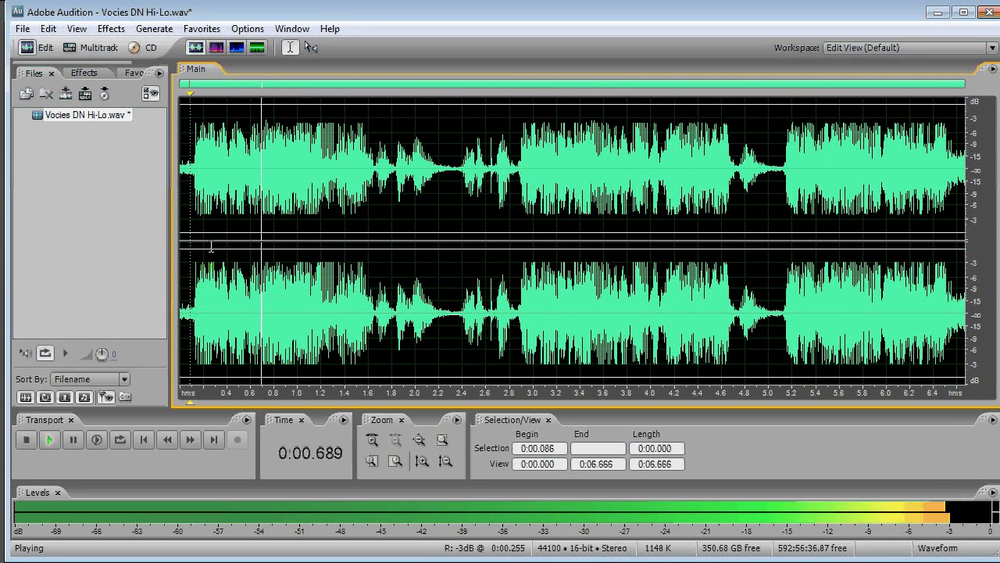
{"action": "key", "text": "space"}
- Examine the full frequency range of the limited recording in the spectral frequency display, and return to the waveform display
{"action": "left_click", "coordinate": [216, 47]}
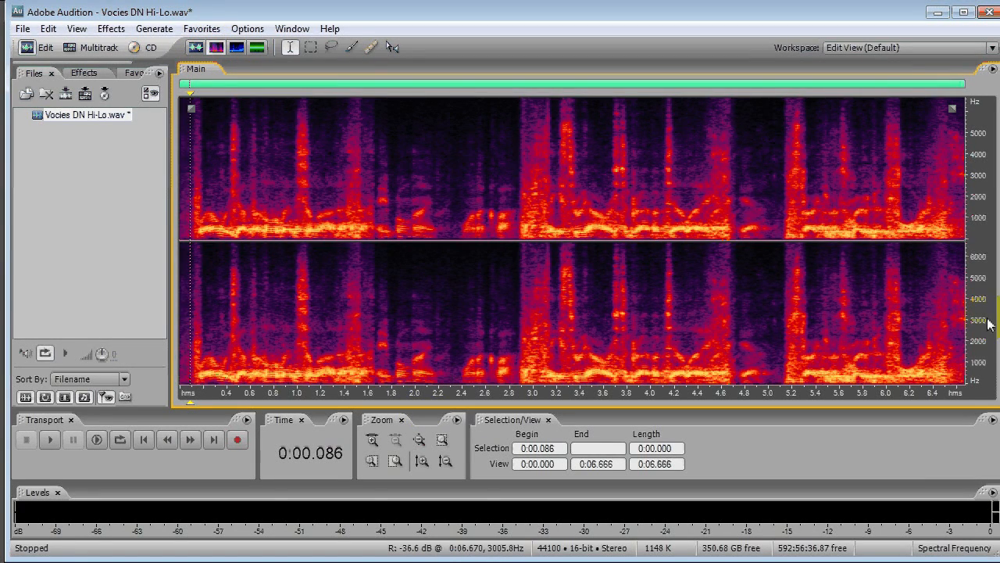
{"action": "scroll", "coordinate": [990, 323], "scroll_direction": "down", "scroll_amount": 2}
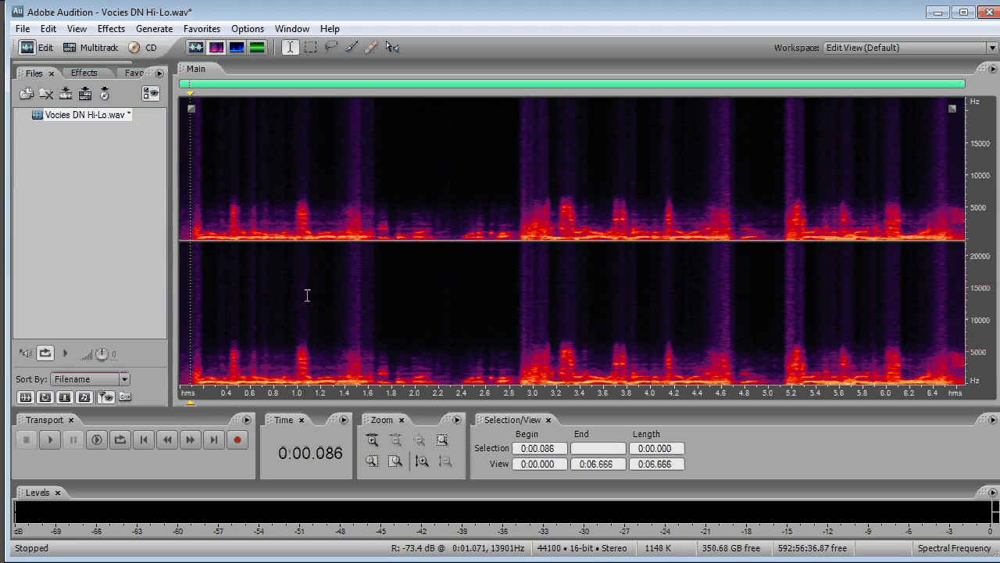
{"action": "key", "text": "shift+d"}
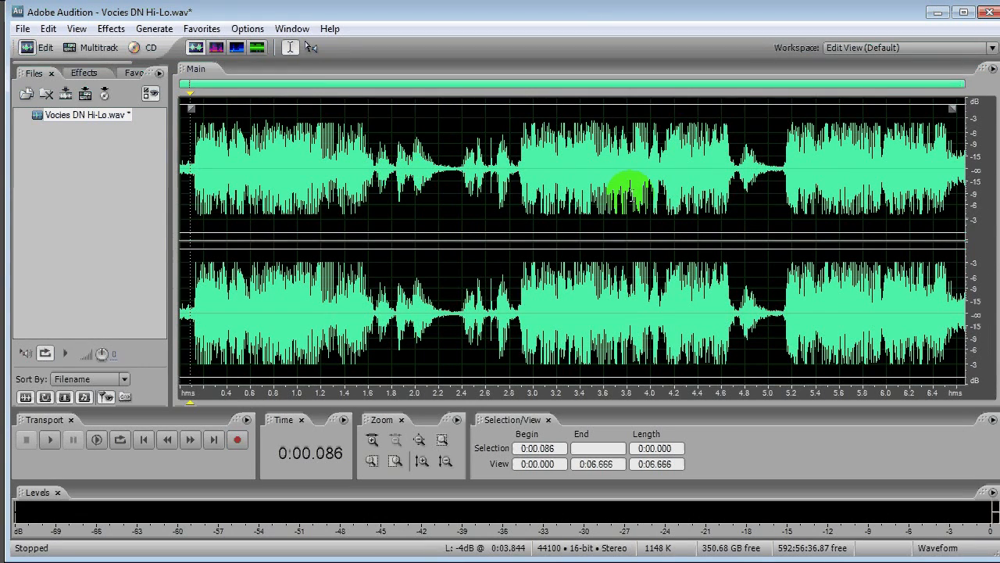